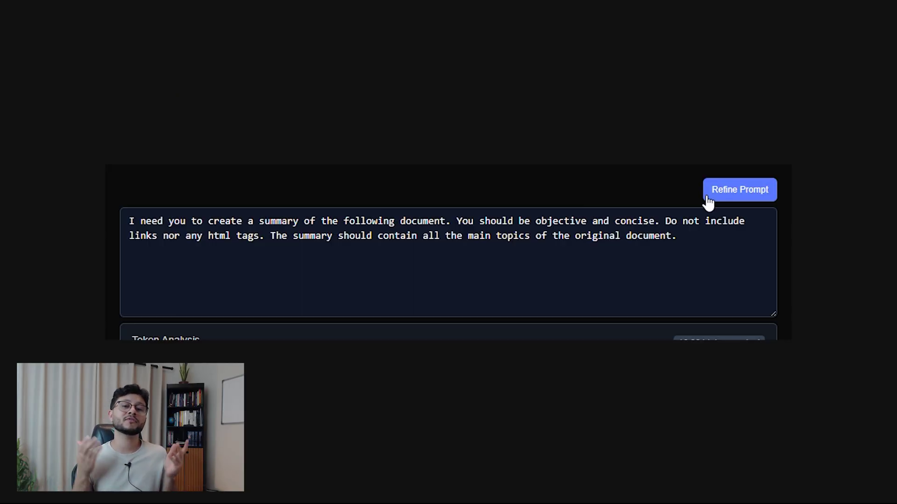
Step: Refine the wordy summary-request prompt and accept the AI's concise rewrite
left_click(707, 198)
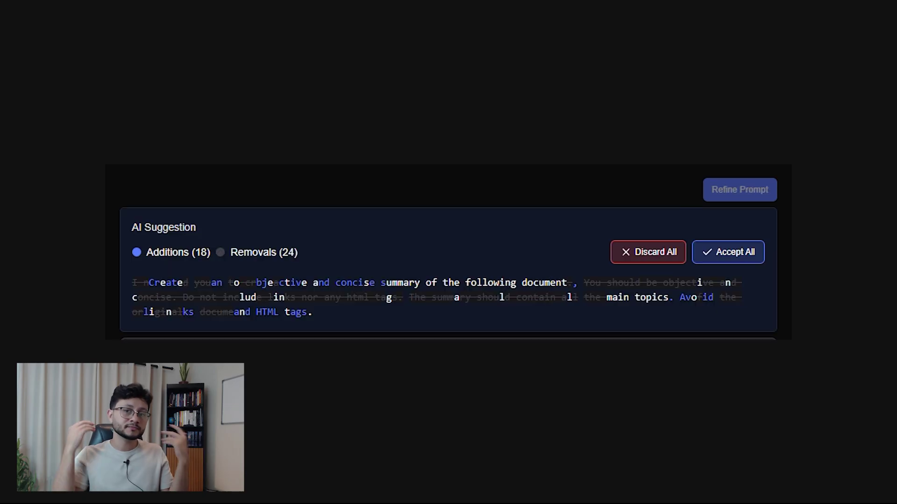
left_click(728, 252)
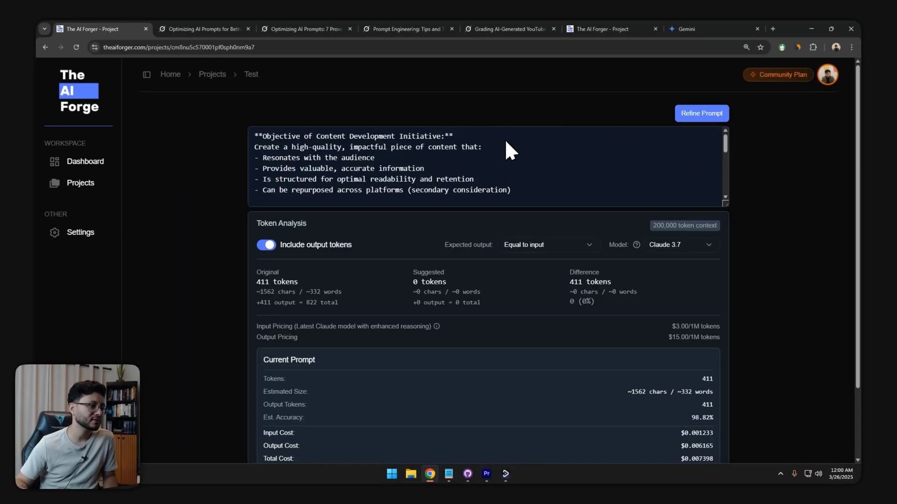
Step: Open the original-prompt Grok chat and select its wordy description request at the top
left_click(217, 29)
scroll(653, 262, "up", 15)
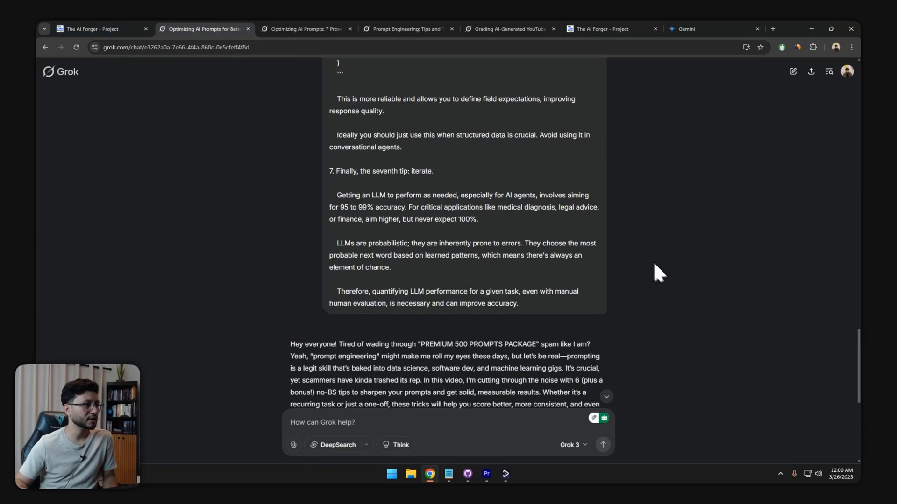
scroll(654, 275, "up", 5)
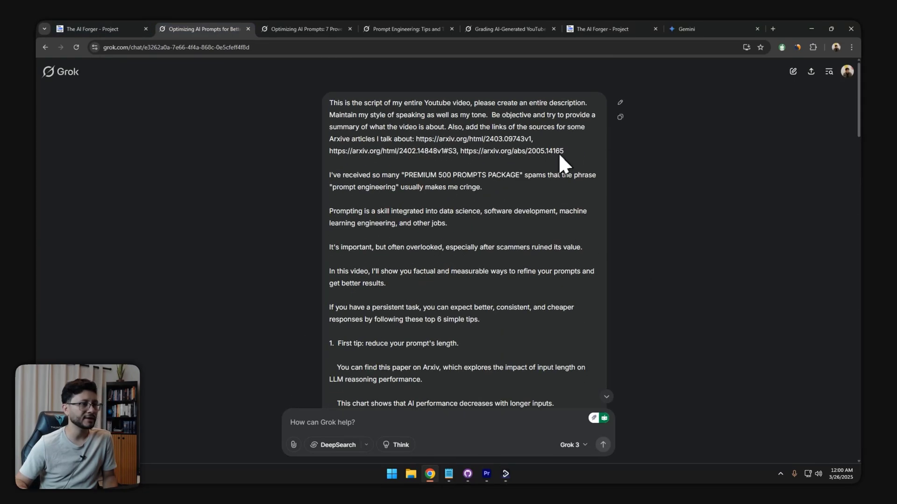
left_click_drag(563, 161, 330, 97)
Step: Highlight the shortened prompt's instructions in the second chat, then return to the original chat
left_click(299, 29)
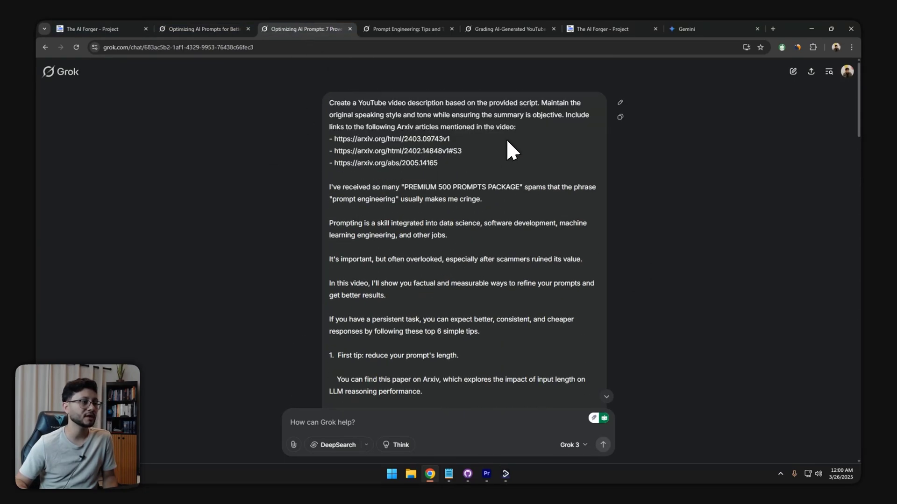
left_click_drag(438, 163, 322, 104)
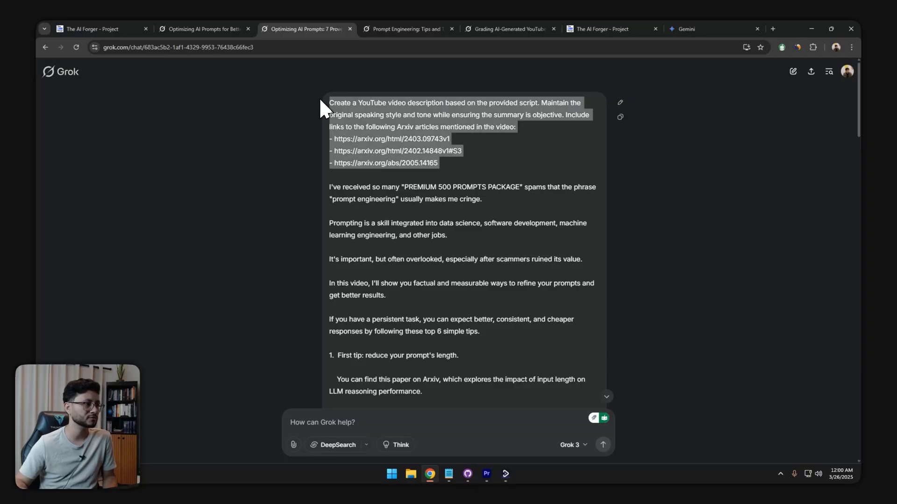
left_click(321, 102)
left_click(229, 31)
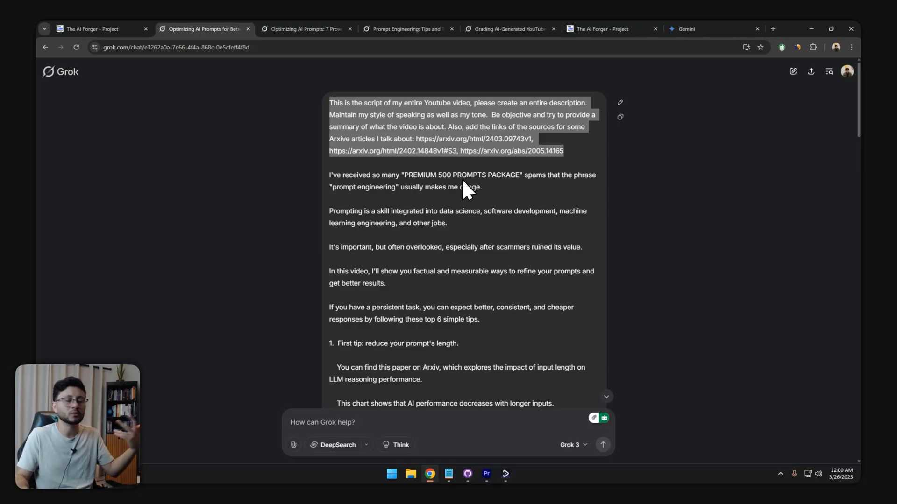
Step: Advance Grok's generated YouTube descriptions from version 1/5 to 2/5
scroll(464, 320, "down", 15)
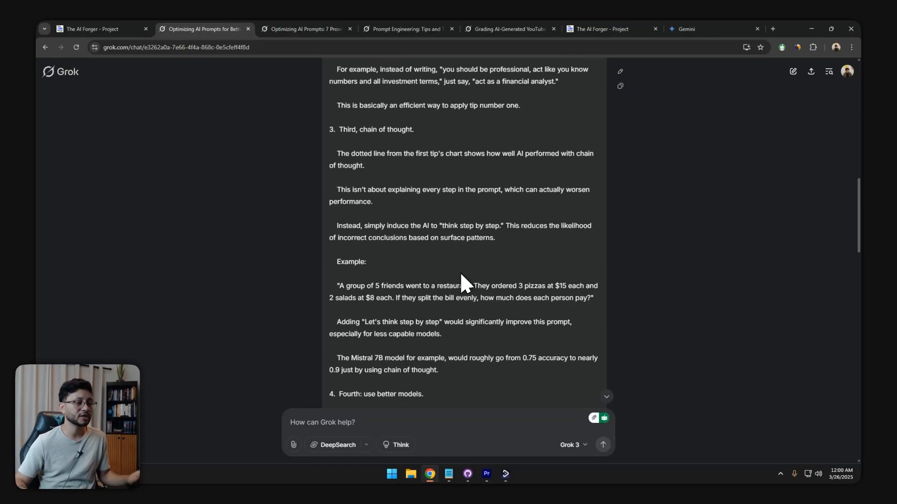
scroll(480, 272, "down", 20)
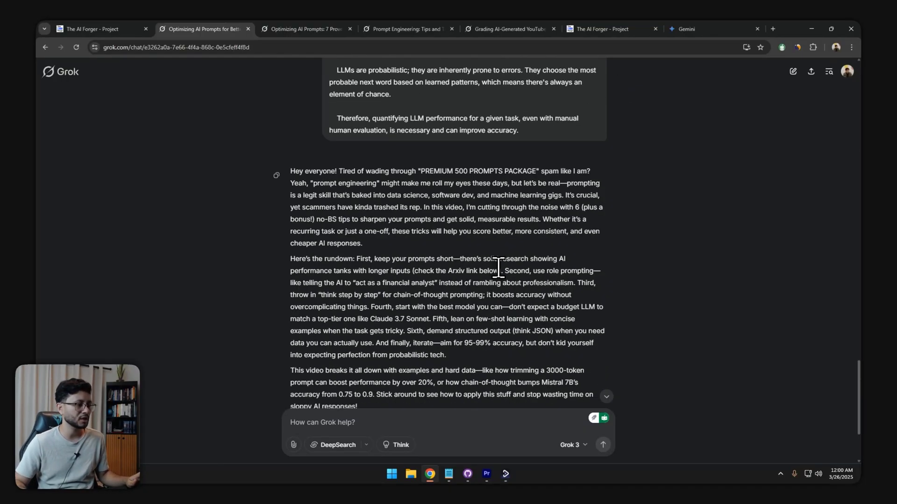
scroll(533, 281, "down", 1)
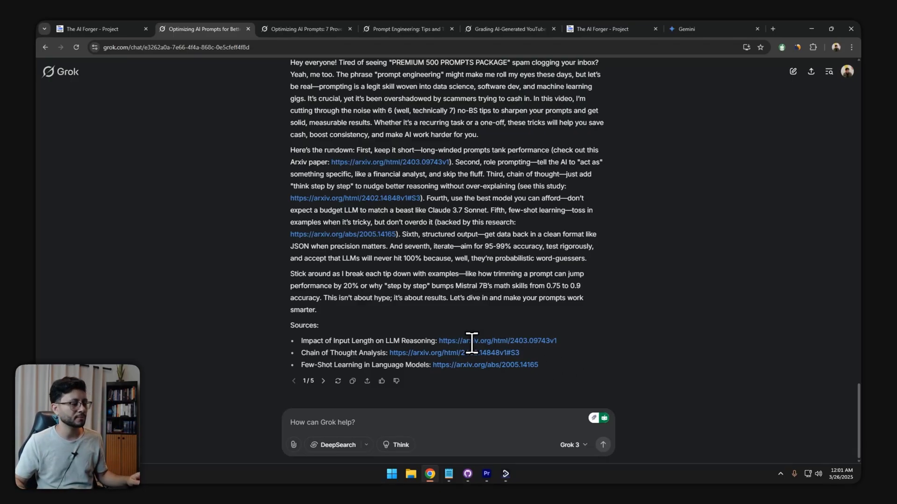
left_click(319, 383)
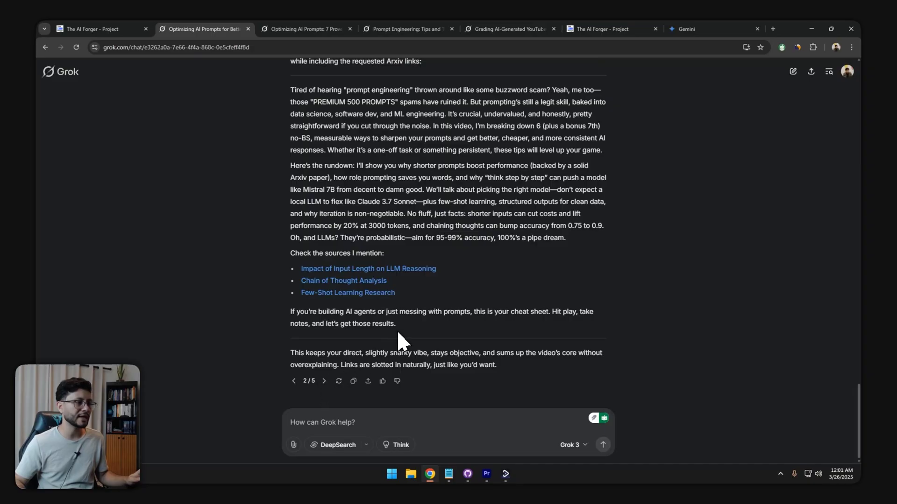
scroll(402, 347, "up", 2)
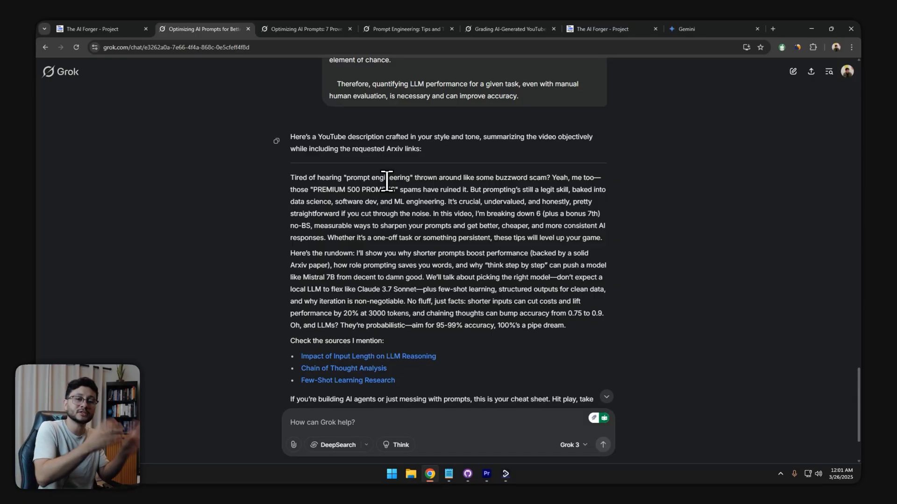
Step: In the shortened-prompt chat, page back to the first generated description version
left_click(290, 30)
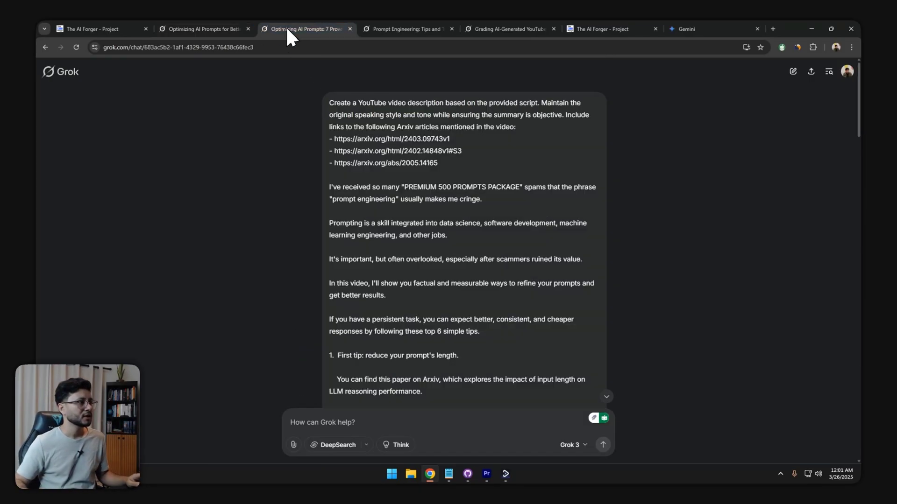
scroll(316, 208, "down", 1)
scroll(316, 208, "down", 20)
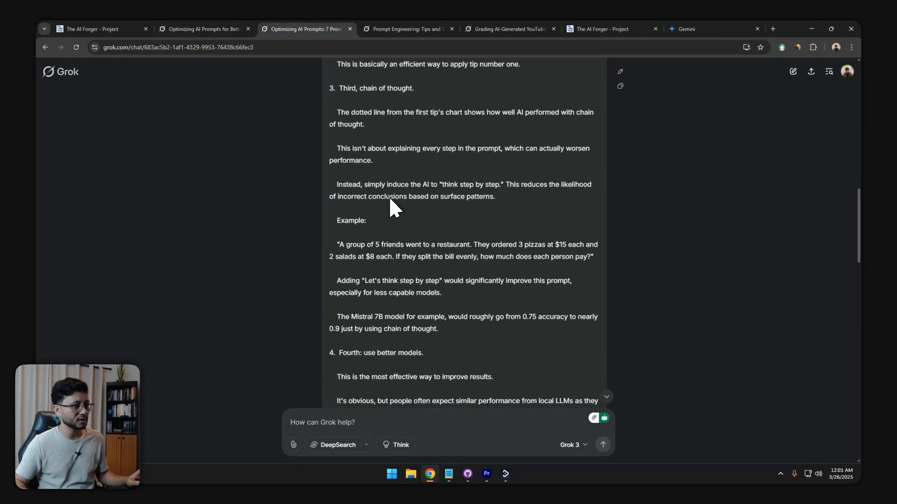
left_click(294, 381)
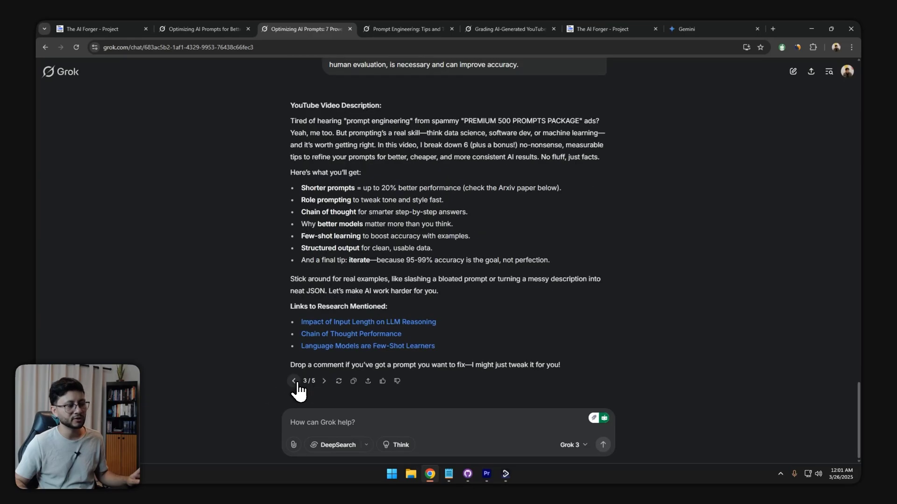
left_click(293, 381)
left_click(293, 380)
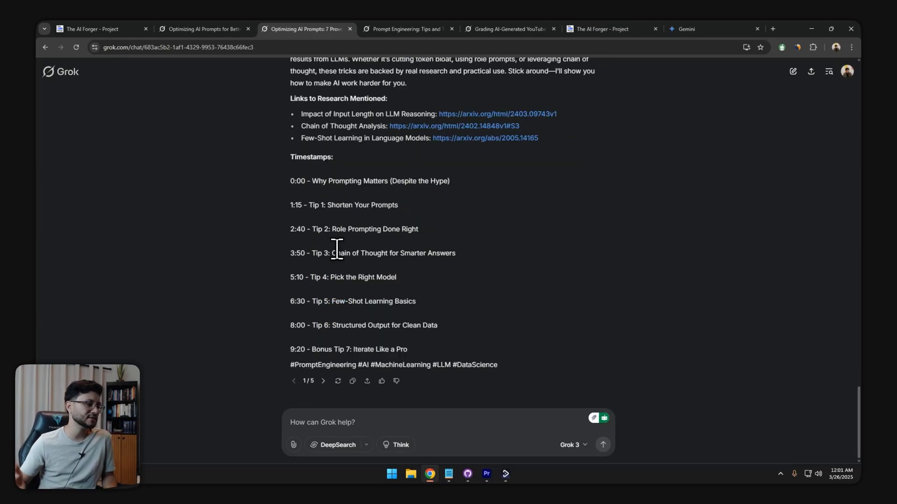
scroll(329, 250, "up", 5)
Step: Revisit the original prompt's chat, then bring up the Grading chat
left_click(220, 28)
scroll(438, 187, "up", 15)
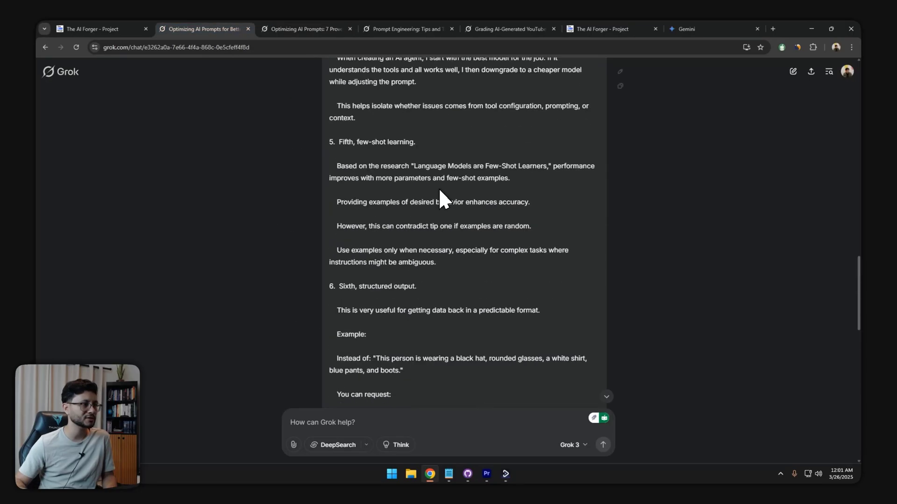
scroll(453, 192, "up", 10)
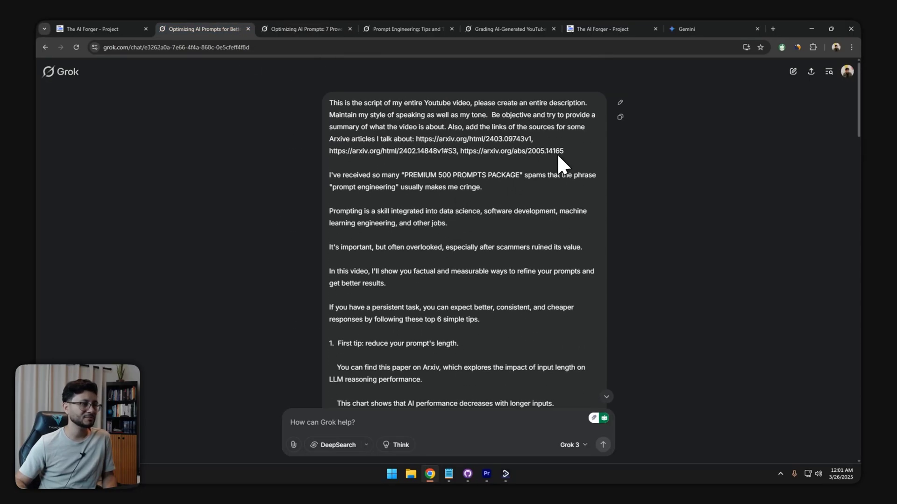
left_click_drag(561, 152, 351, 108)
left_click(352, 108)
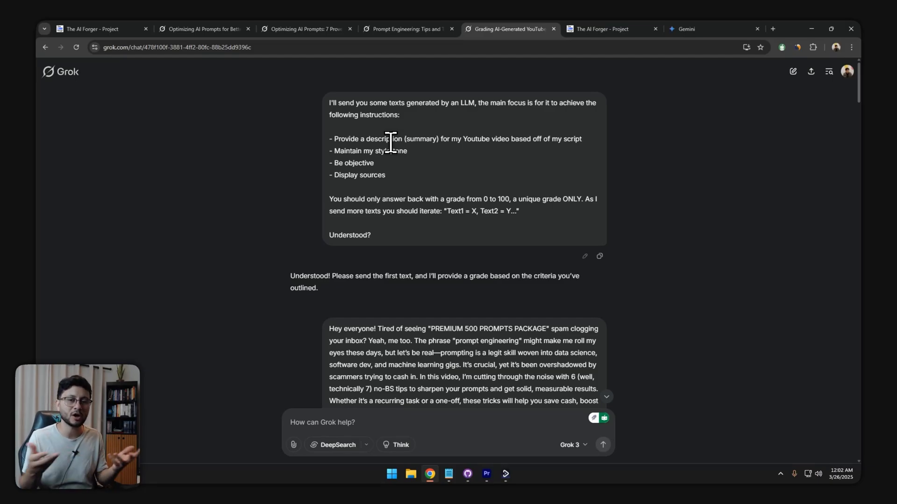
Step: Review the grading chat's scores, highlighting Text1 = 92 and Text2 = 88
left_click_drag(396, 176, 345, 150)
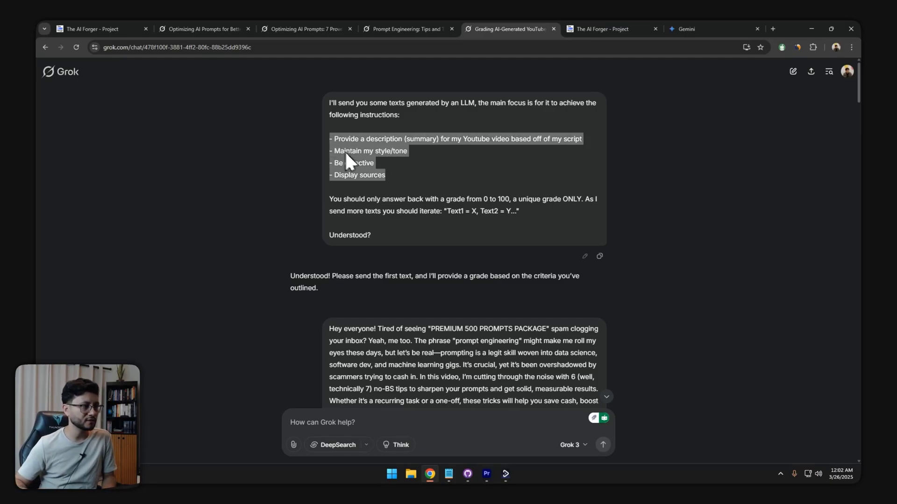
scroll(427, 198, "down", 5)
scroll(369, 169, "down", 2)
scroll(370, 170, "down", 6)
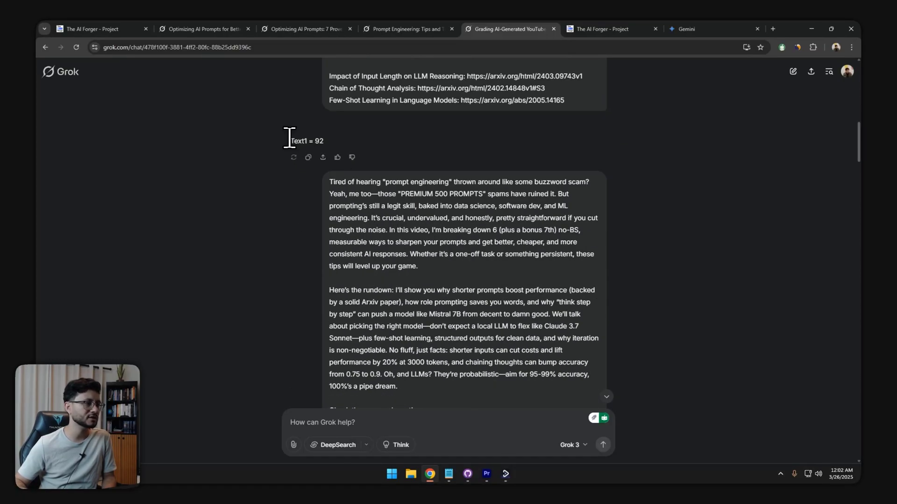
left_click_drag(289, 140, 327, 141)
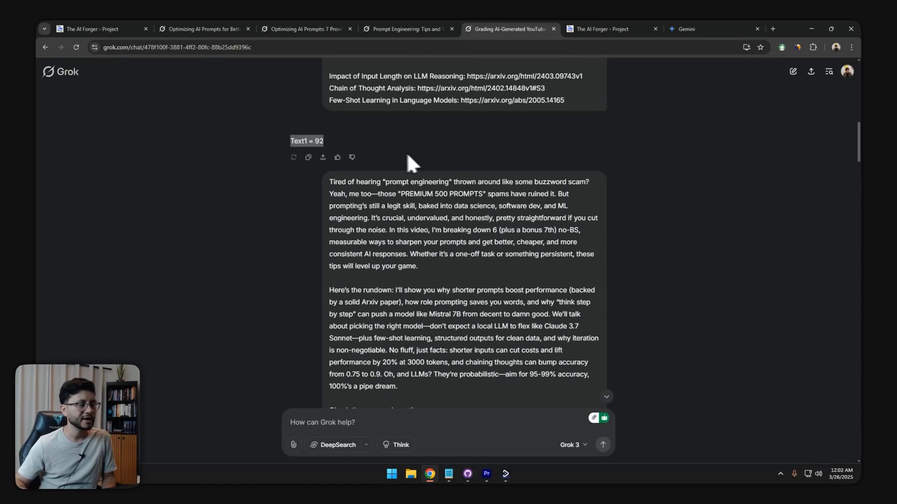
scroll(516, 180, "down", 5)
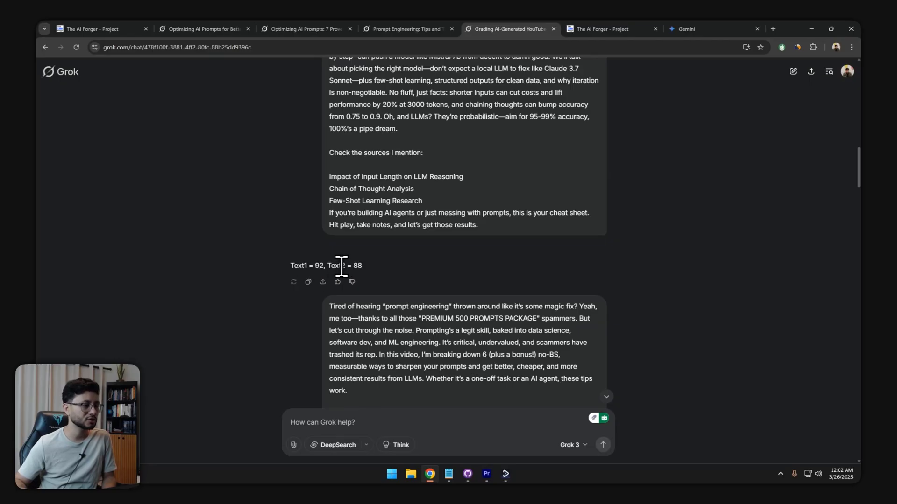
left_click_drag(364, 267, 335, 267)
scroll(438, 234, "down", 20)
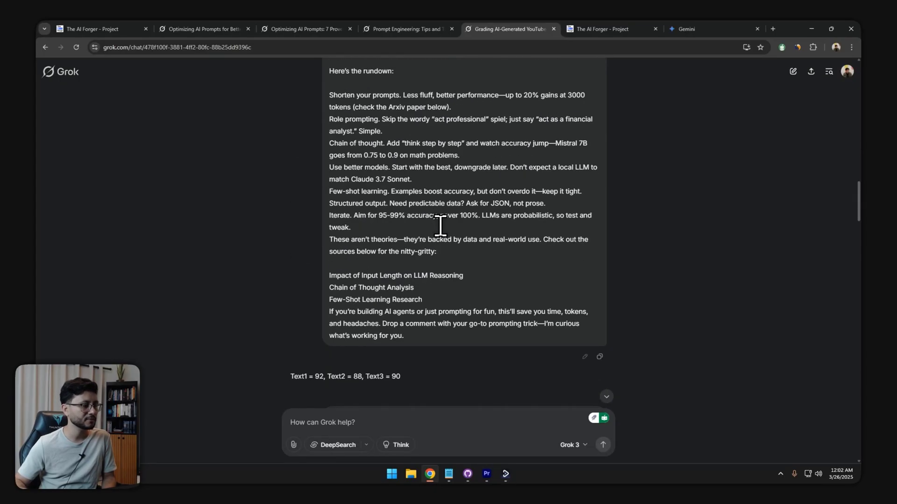
scroll(638, 156, "down", 1)
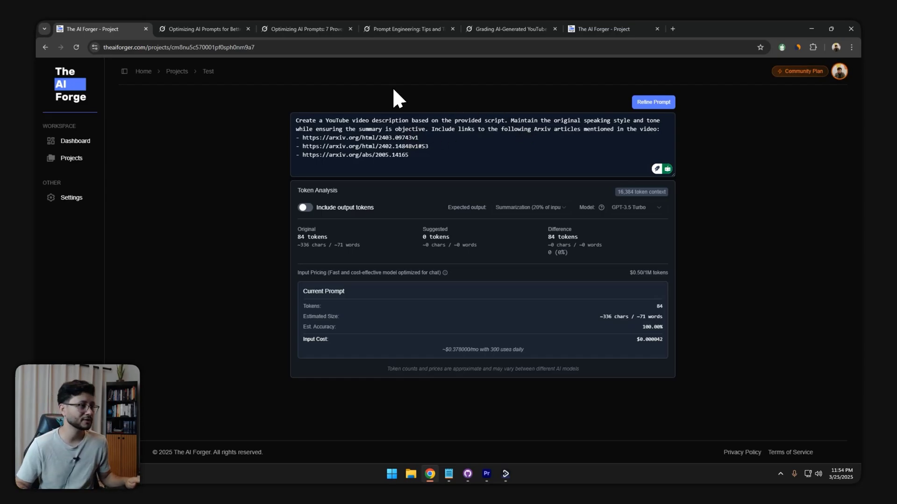
Step: In the 'Optimizing AI Prompts' chat, highlight the original request to create a video description
left_click(207, 28)
scroll(433, 156, "up", 5)
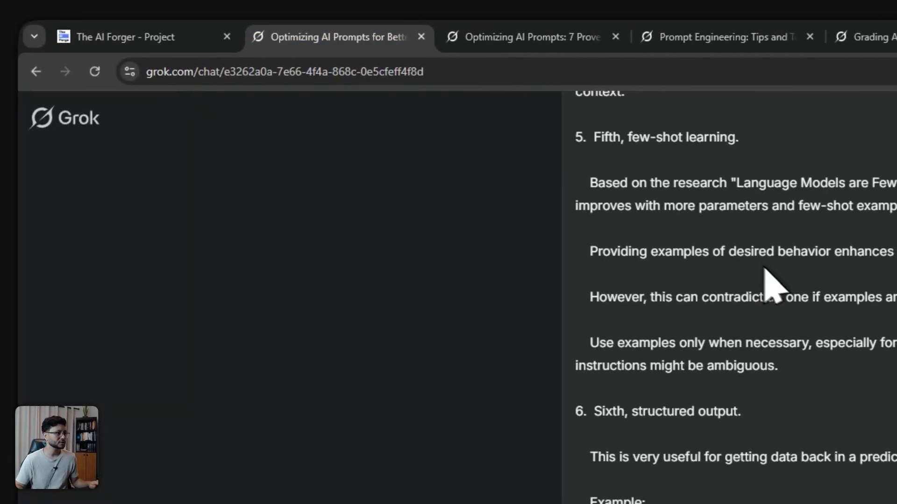
scroll(771, 285, "up", 15)
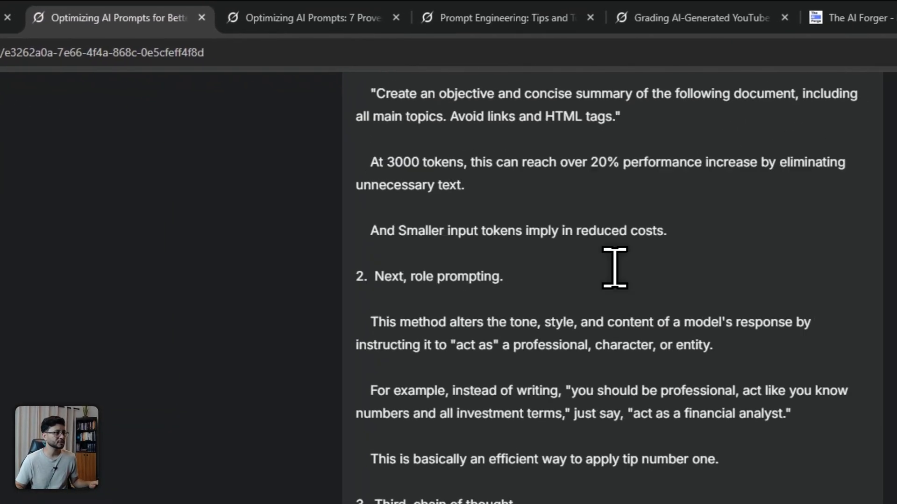
left_click_drag(590, 257, 154, 171)
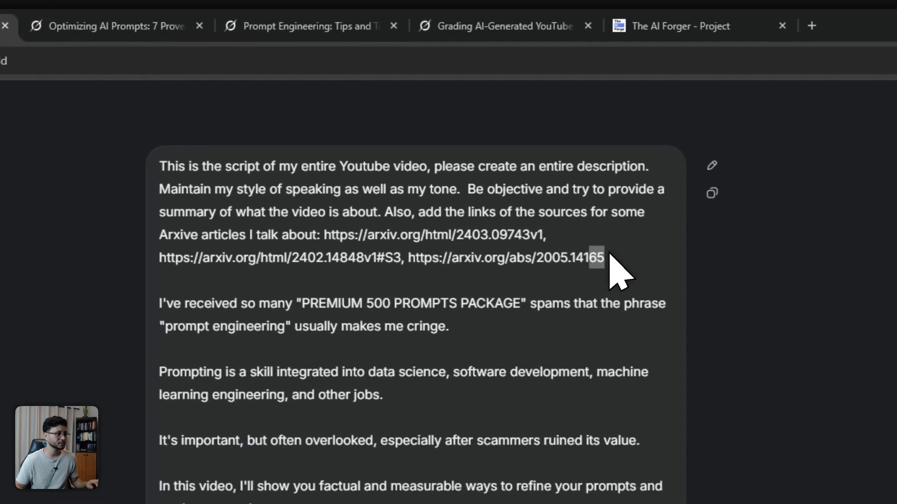
left_click(290, 190)
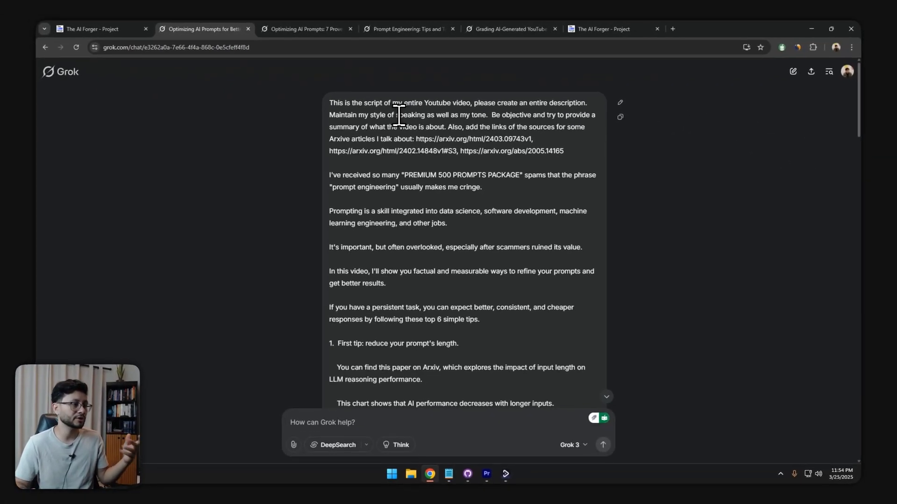
left_click_drag(425, 103, 530, 106)
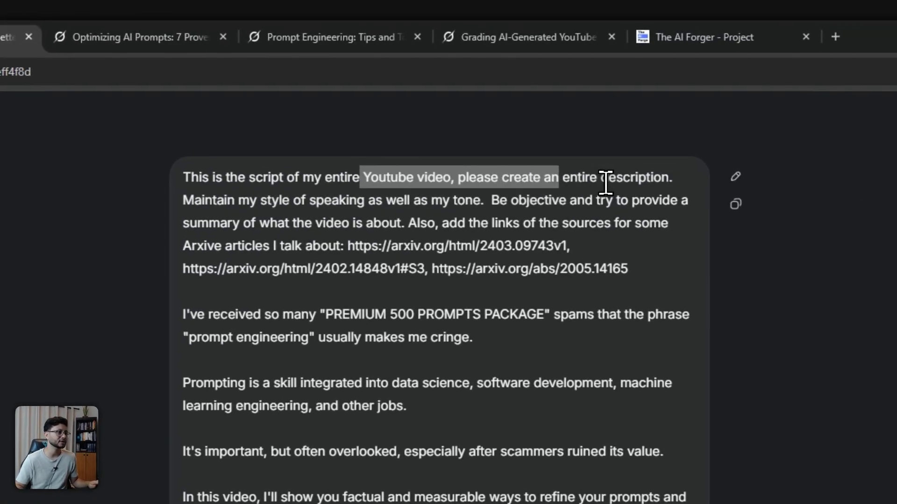
left_click_drag(605, 182, 239, 194)
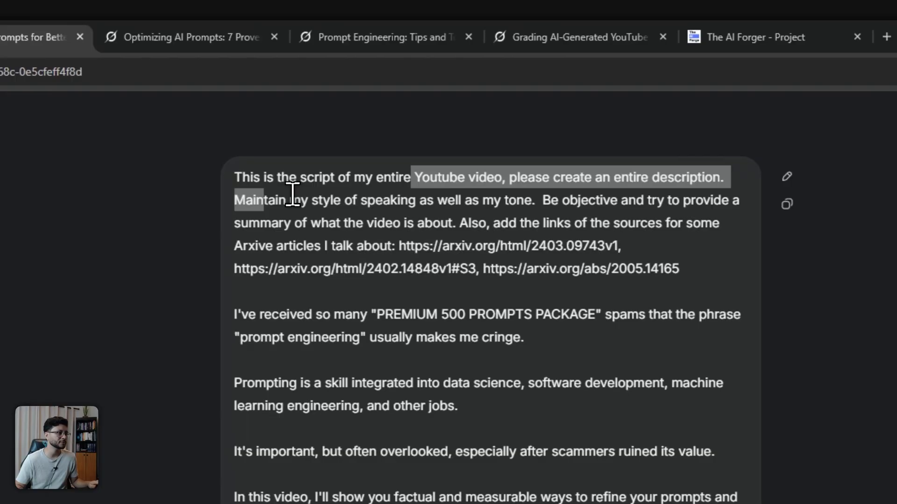
left_click(520, 218)
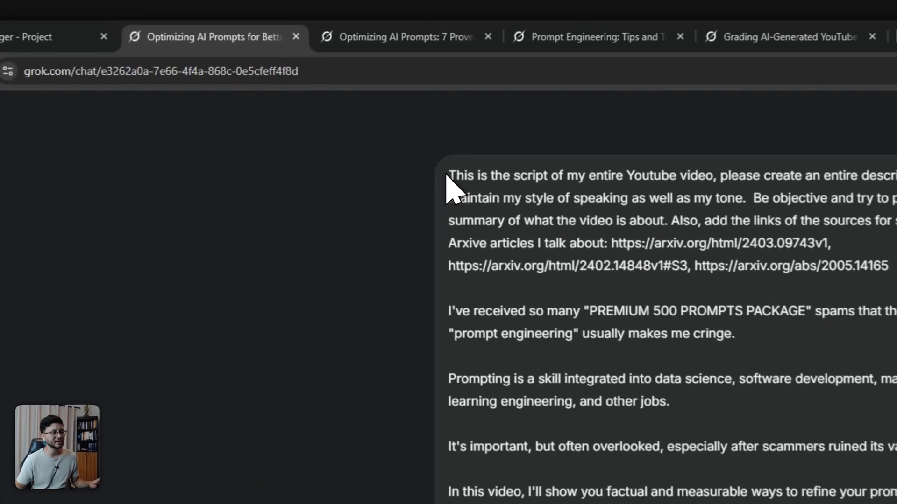
Step: Paste the Grok prompt's first paragraph into The AI Forge and refine it from 98 to 86 tokens
left_click_drag(328, 104, 578, 156)
key("ctrl+c")
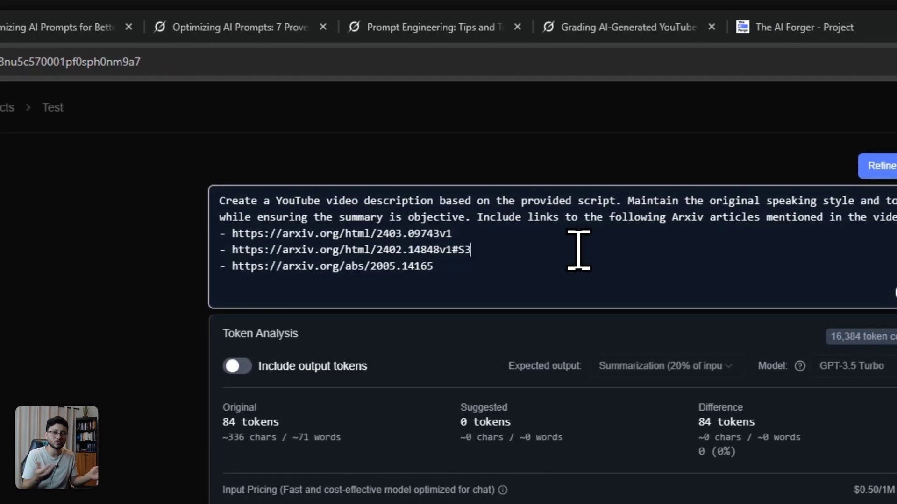
key("ctrl+a")
key("ctrl+v")
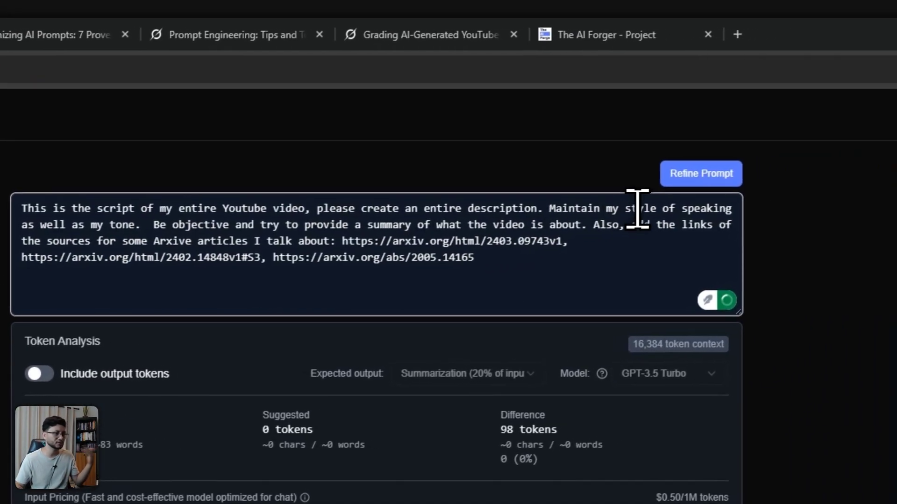
left_click(602, 187)
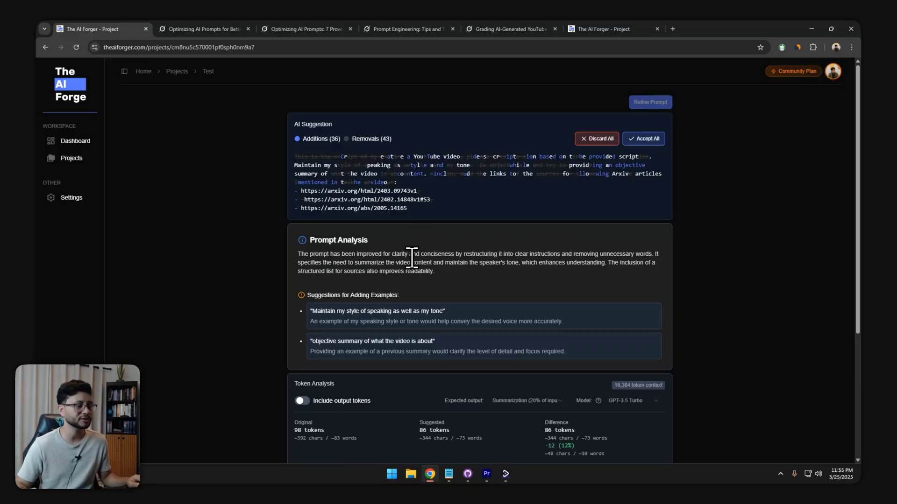
left_click_drag(310, 239, 472, 352)
left_click(436, 321)
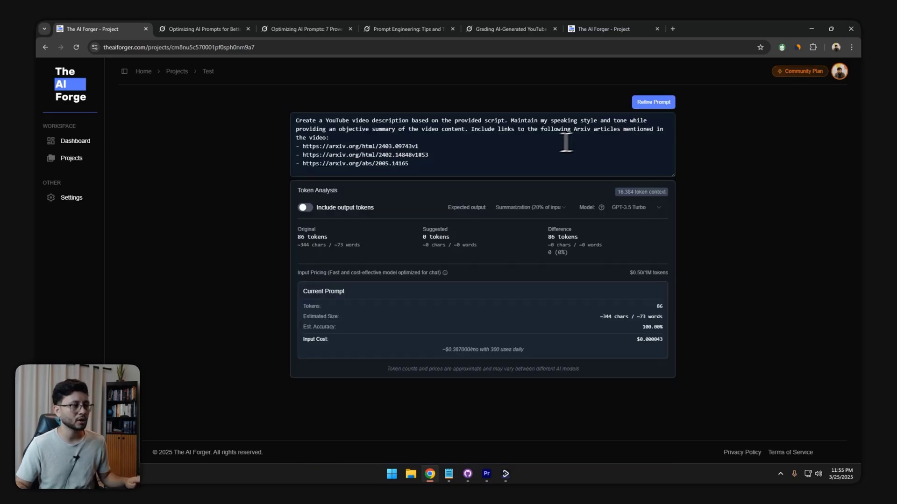
Step: Replace The AI Forge prompt with the original Grok script prompt's first paragraph
left_click_drag(441, 161, 358, 147)
key("ctrl+a")
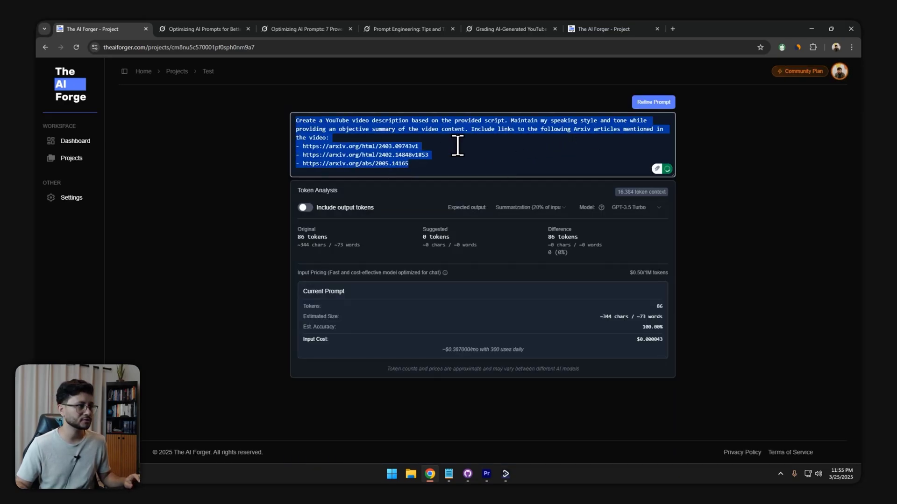
left_click(191, 29)
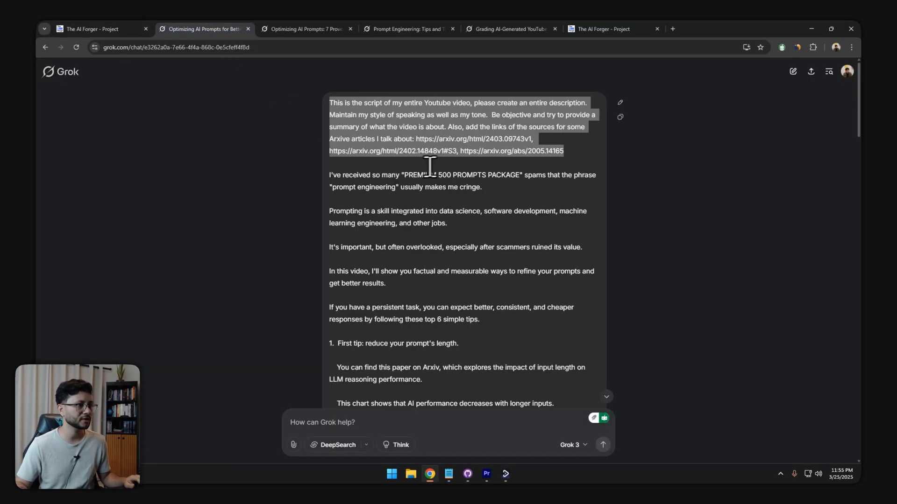
left_click(429, 167)
left_click_drag(567, 160, 341, 114)
key("ctrl+c")
left_click(136, 30)
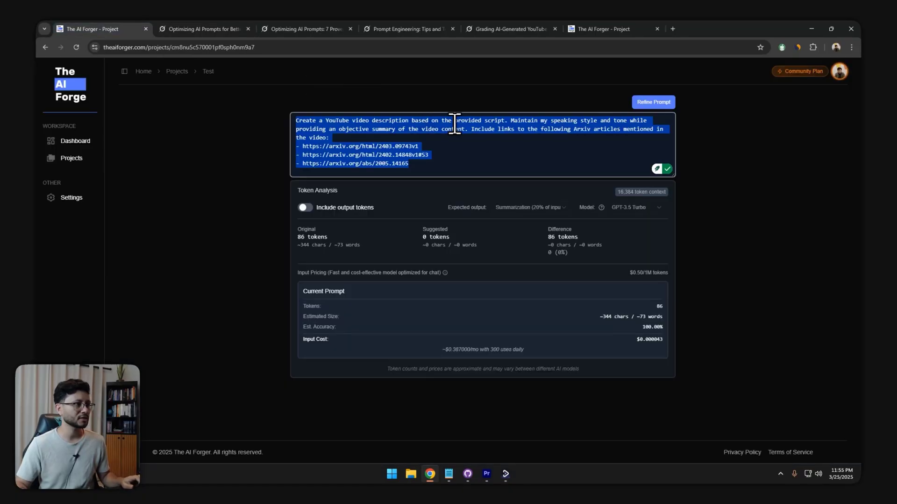
key("ctrl+v")
Step: Refine it again and compare the 98 versus 90 token costs in Token Analysis
left_click(653, 102)
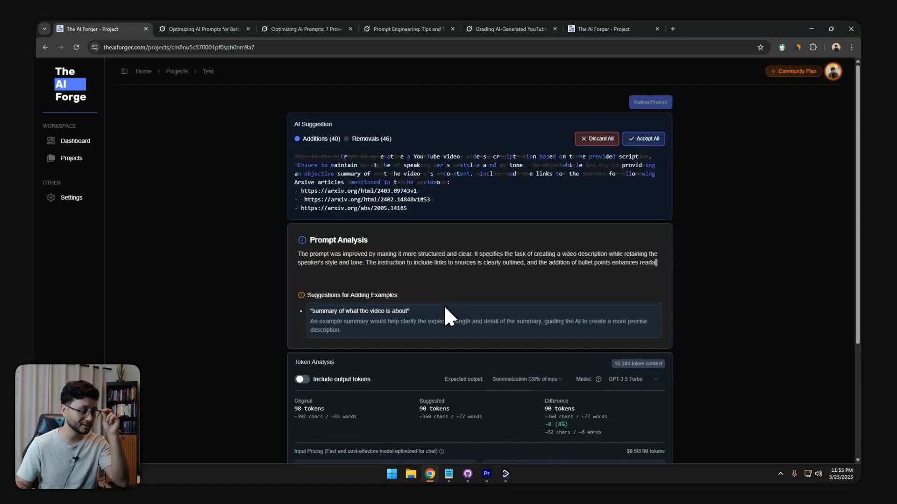
scroll(601, 293, "down", 3)
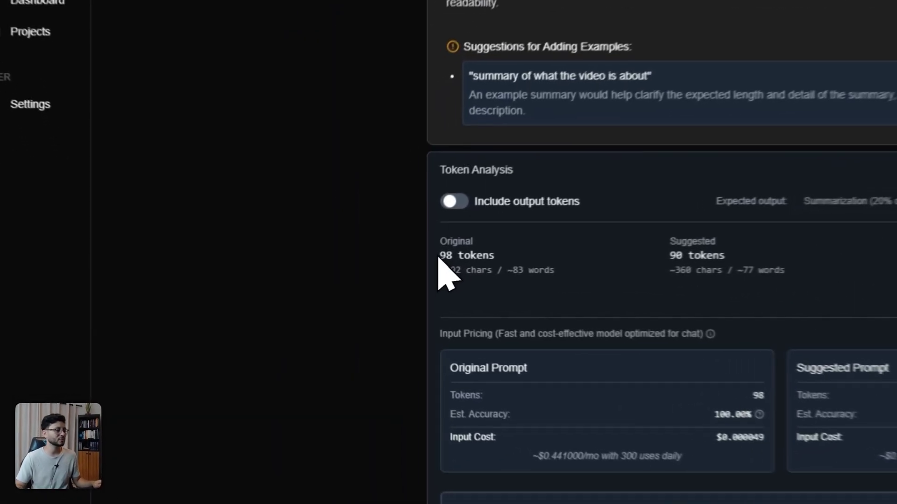
double_click(297, 280)
left_click_drag(628, 280, 581, 251)
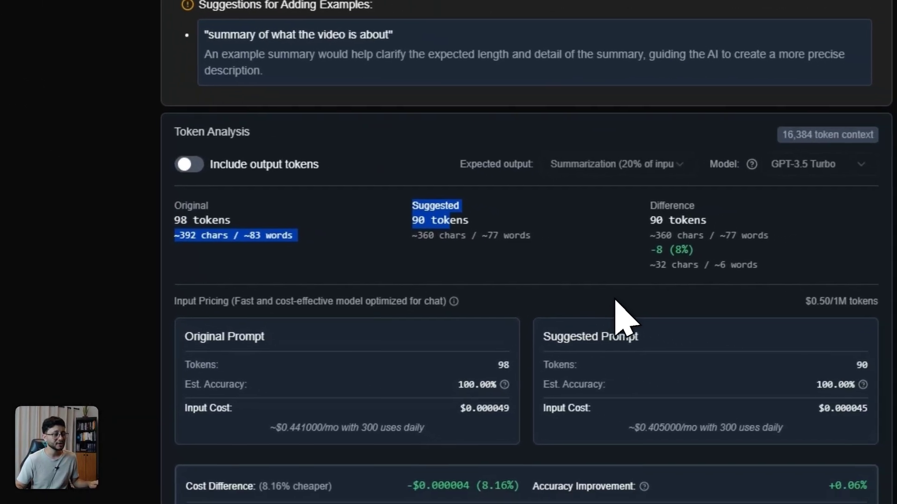
left_click(699, 310)
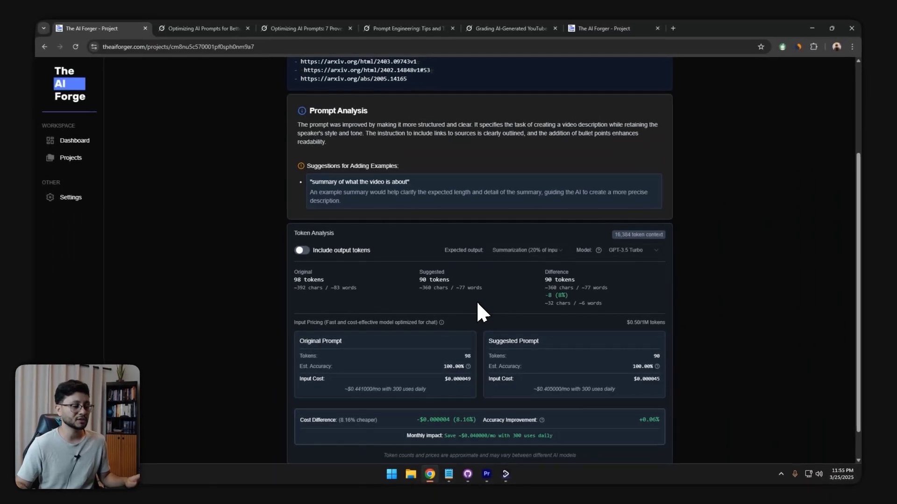
scroll(506, 313, "down", 1)
scroll(438, 344, "up", 4)
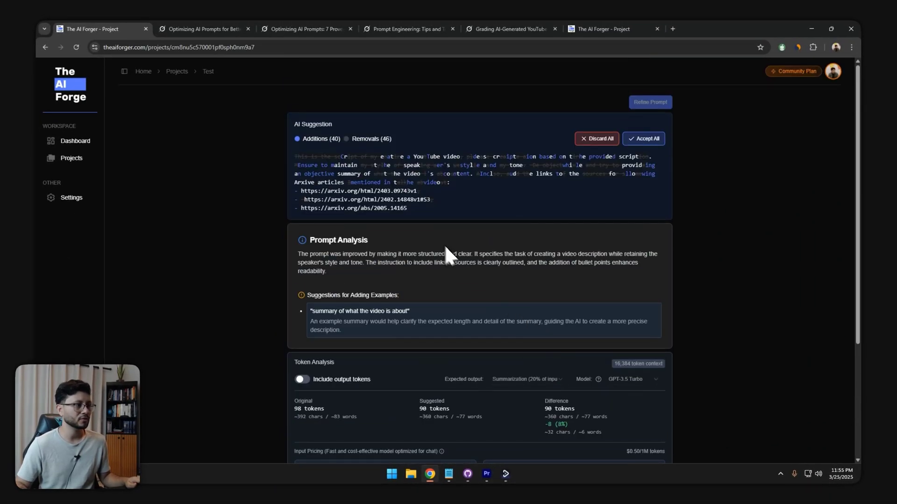
Step: Discard the AI suggestion and go to Gemini in a new tab
left_click(600, 139)
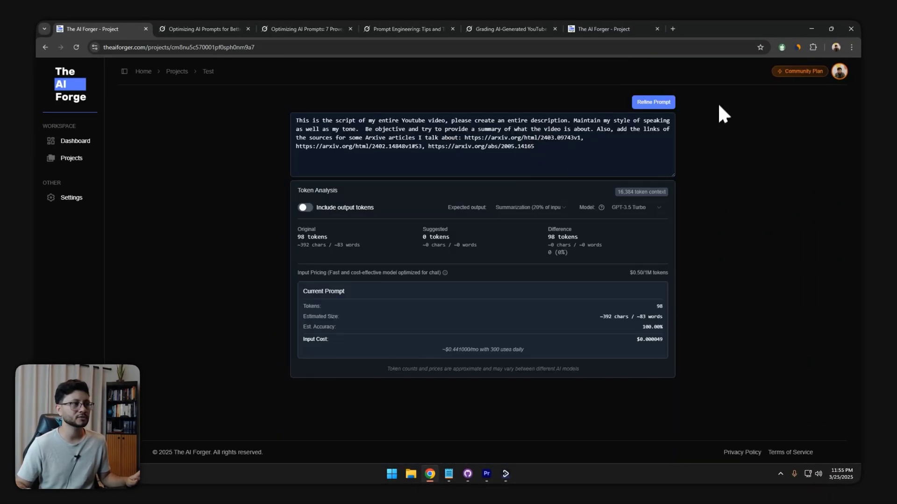
left_click(672, 28)
type("gemi")
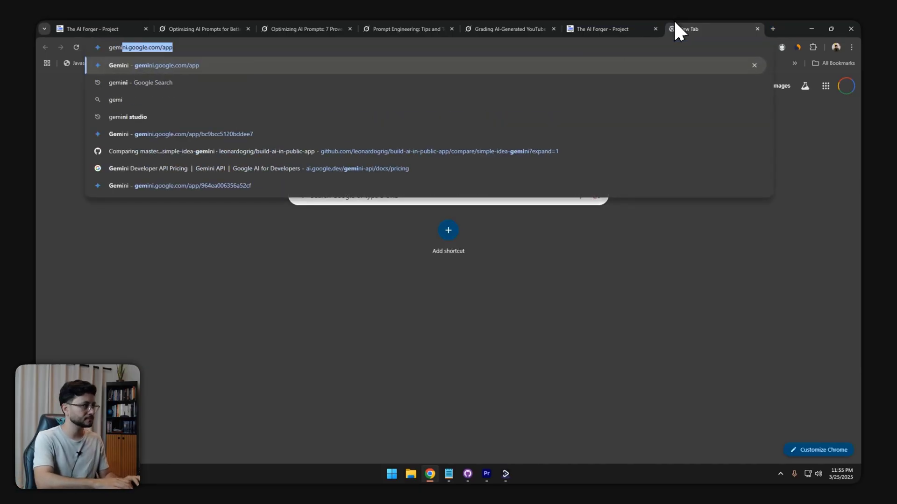
key("Return")
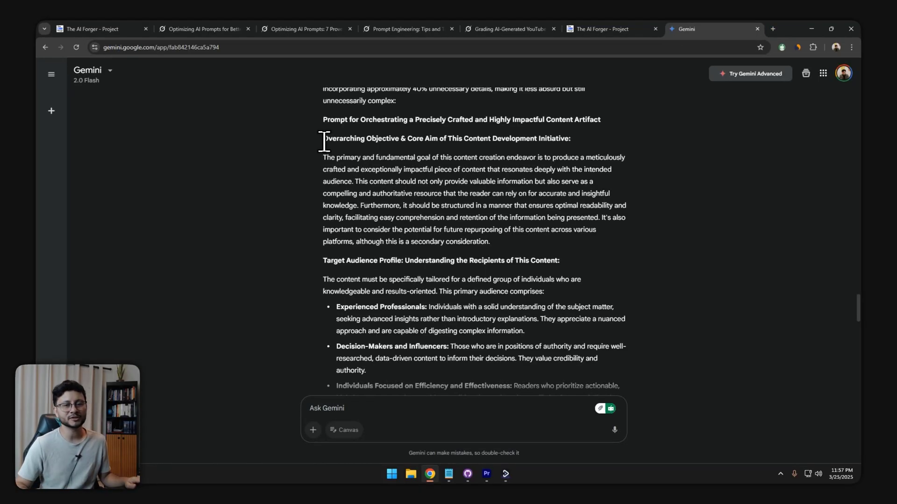
Step: Select Gemini's prompt from the 'Overarching Objective' heading through the SEO bullet
left_click_drag(324, 141, 463, 194)
scroll(499, 189, "down", 10)
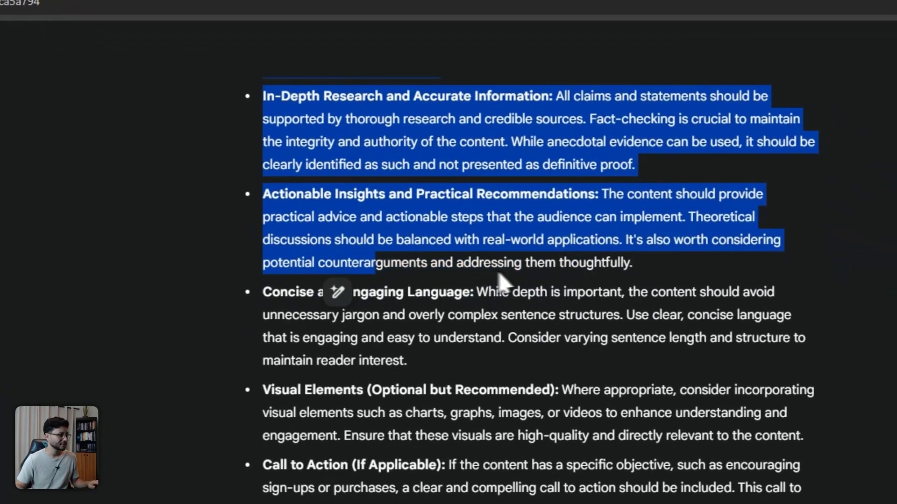
scroll(495, 308, "down", 10)
left_click_drag(499, 282, 637, 340)
scroll(476, 196, "up", 4)
scroll(638, 338, "up", 8)
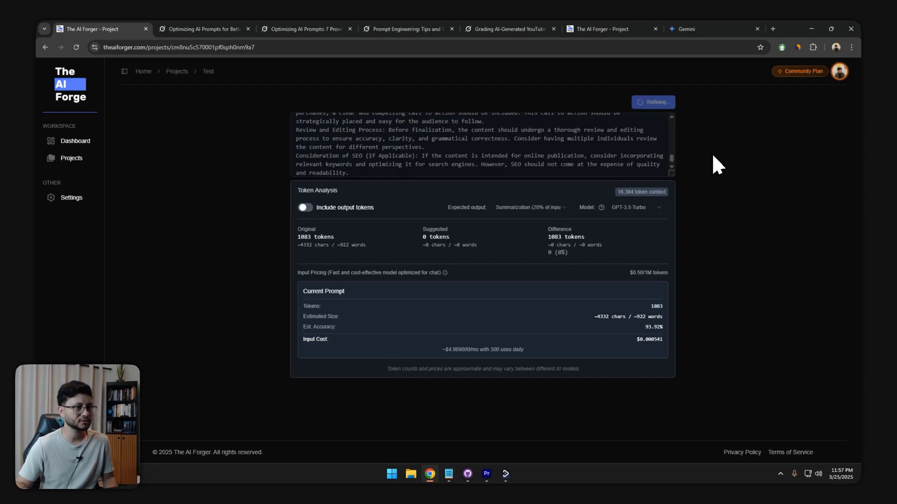
Step: Highlight the refinement figures: 1083 original tokens, 64% reduction and +5.06% accuracy
left_click_drag(671, 174, 673, 209)
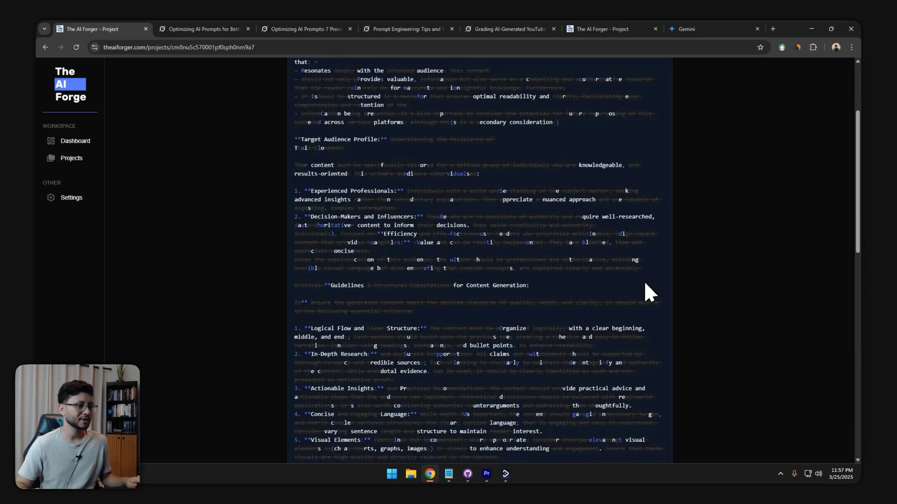
scroll(649, 262, "down", 10)
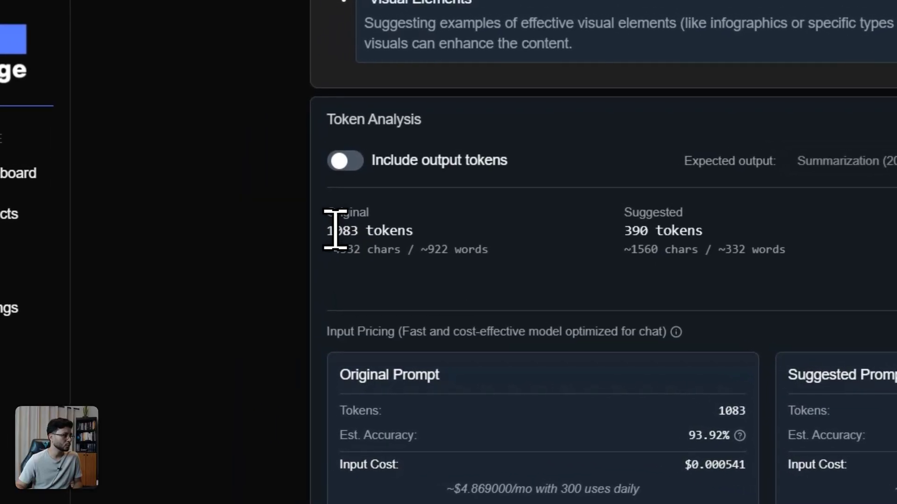
left_click_drag(326, 230, 342, 231)
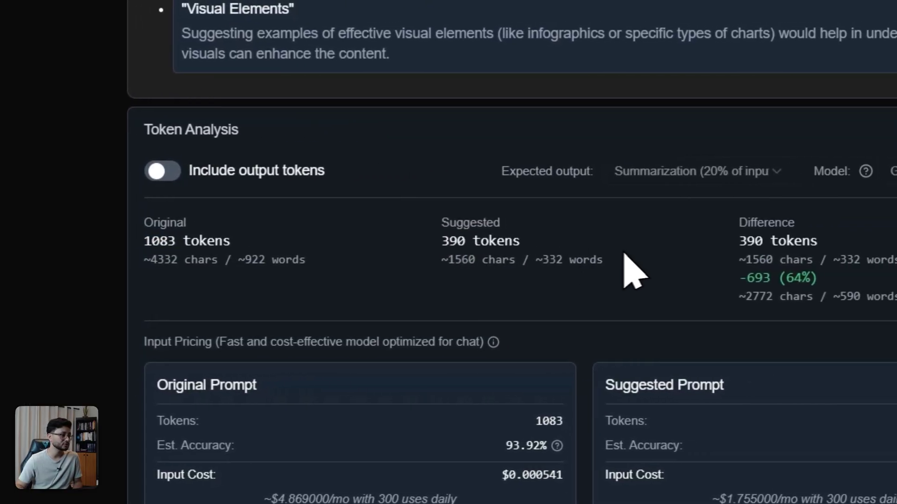
left_click_drag(885, 278, 896, 280)
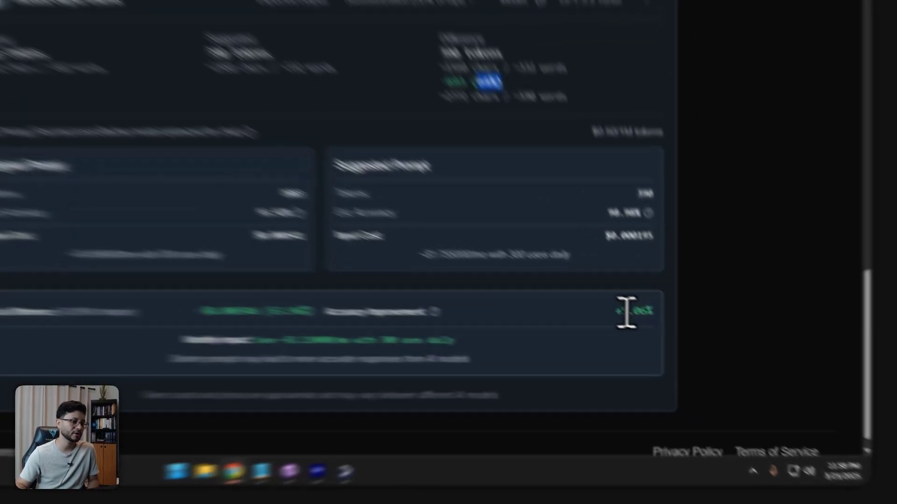
left_click_drag(692, 366, 708, 366)
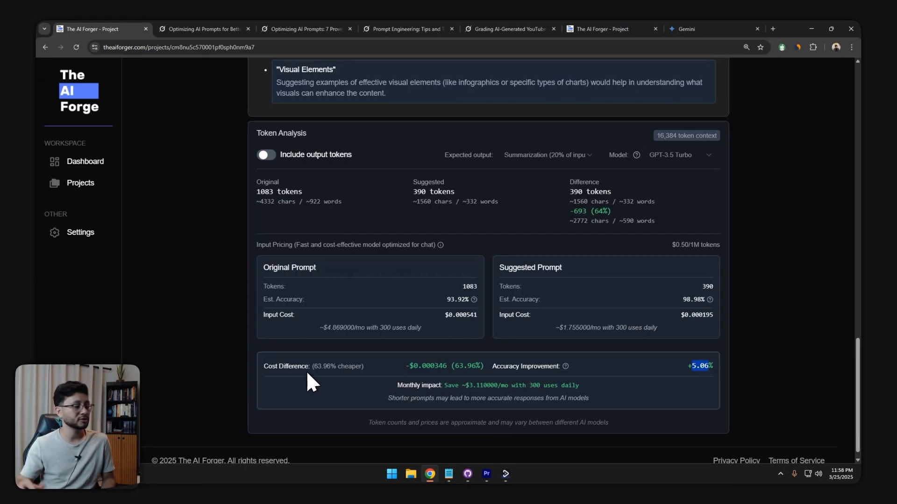
Step: Include output tokens in the cost analysis, with expected output size equal to the input
left_click(267, 155)
scroll(385, 240, "down", 2)
scroll(525, 226, "up", 2)
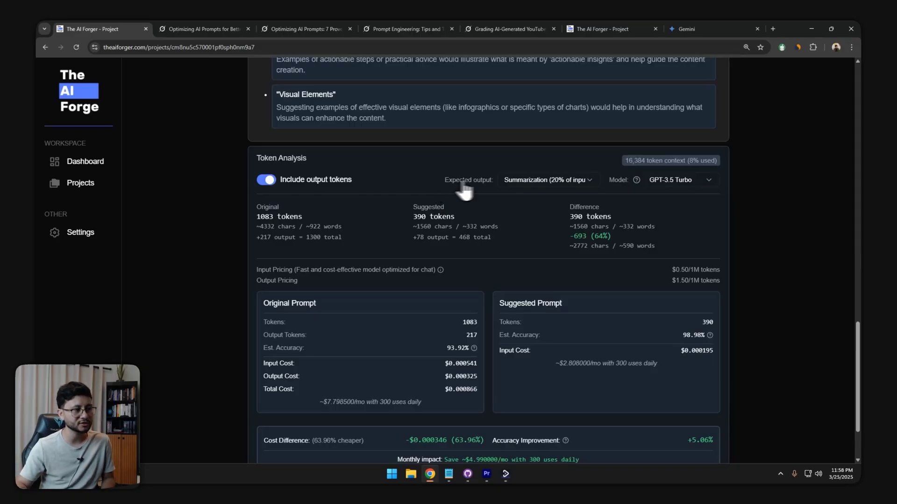
left_click(529, 179)
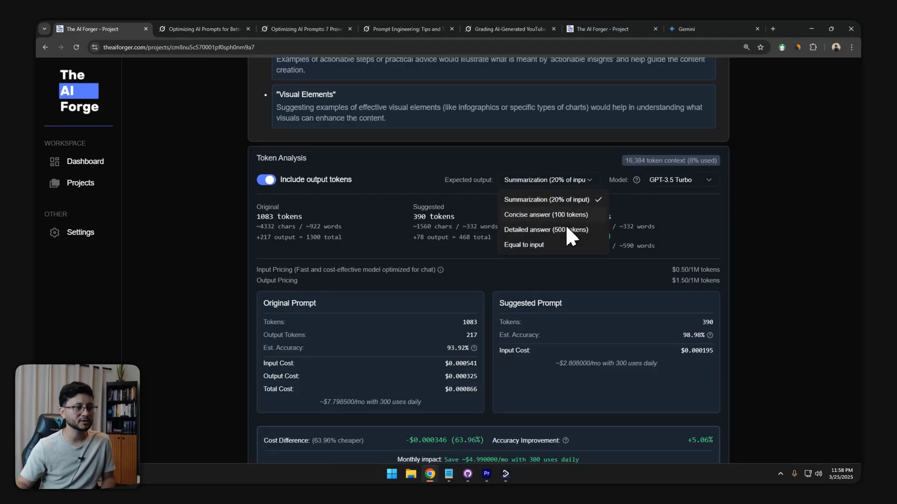
left_click(560, 245)
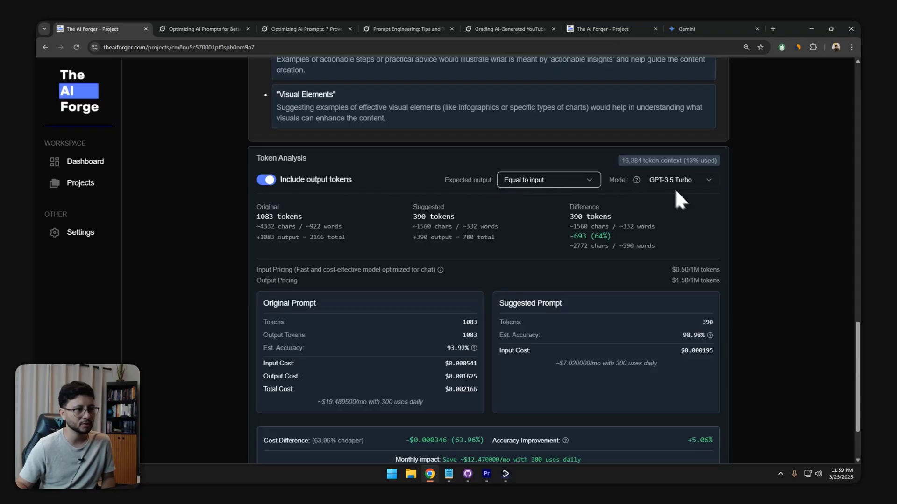
scroll(529, 321, "down", 2)
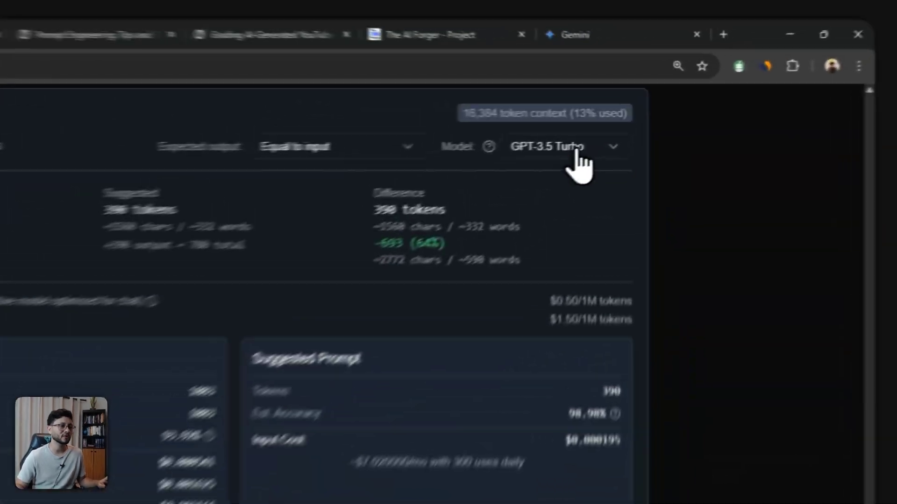
Step: Price both prompts for Claude 3.7 and highlight the roughly $118 monthly saving
left_click(684, 99)
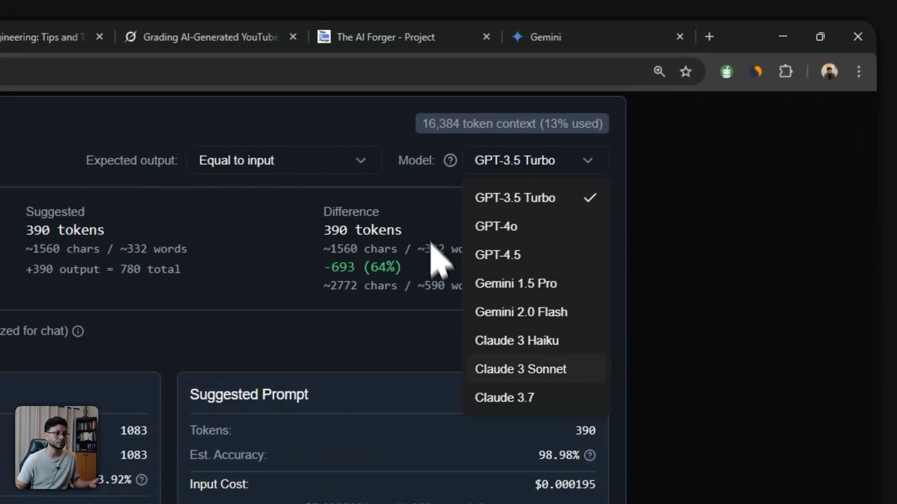
left_click(527, 399)
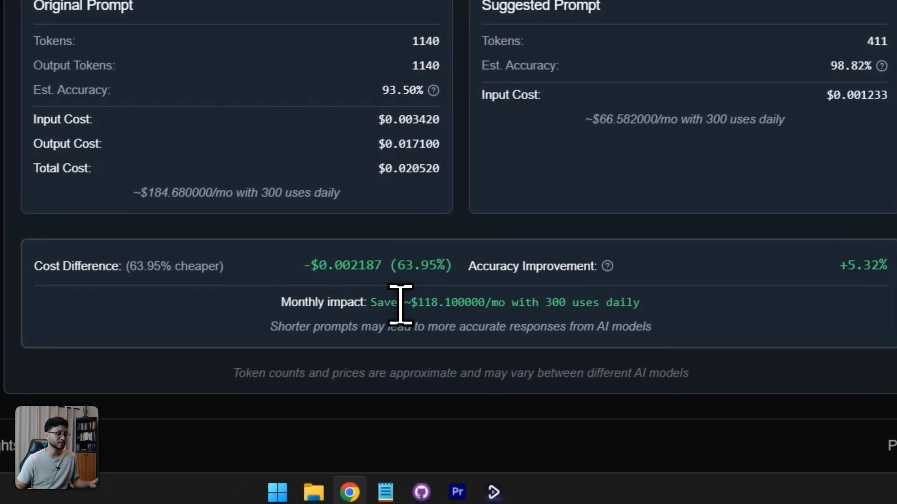
double_click(423, 304)
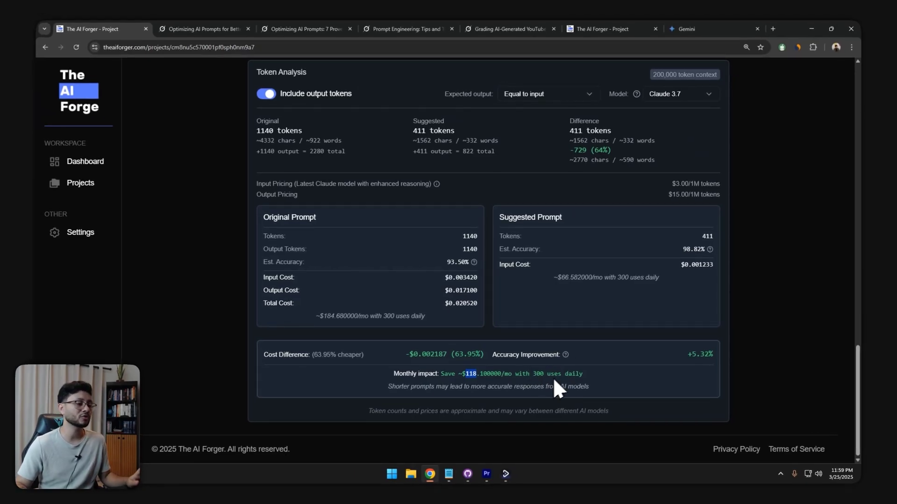
scroll(661, 355, "up", 10)
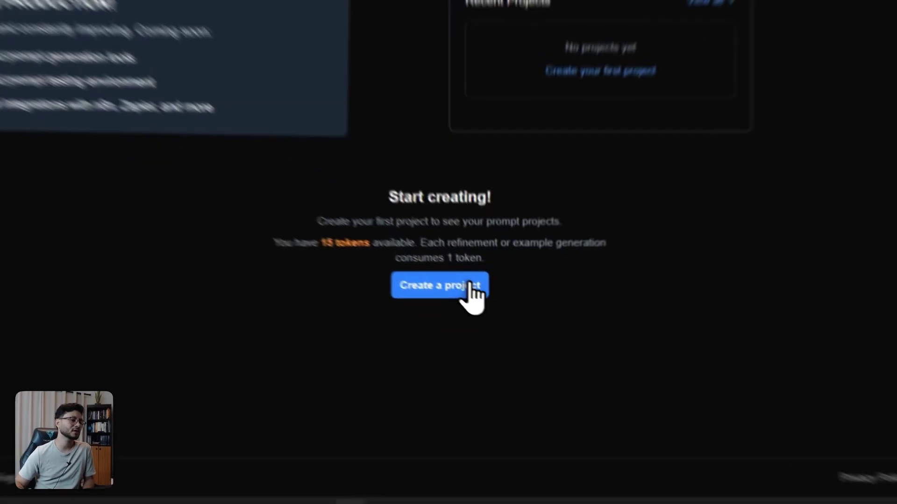
Step: Create a new project titled 'test' from the Dashboard
left_click(508, 331)
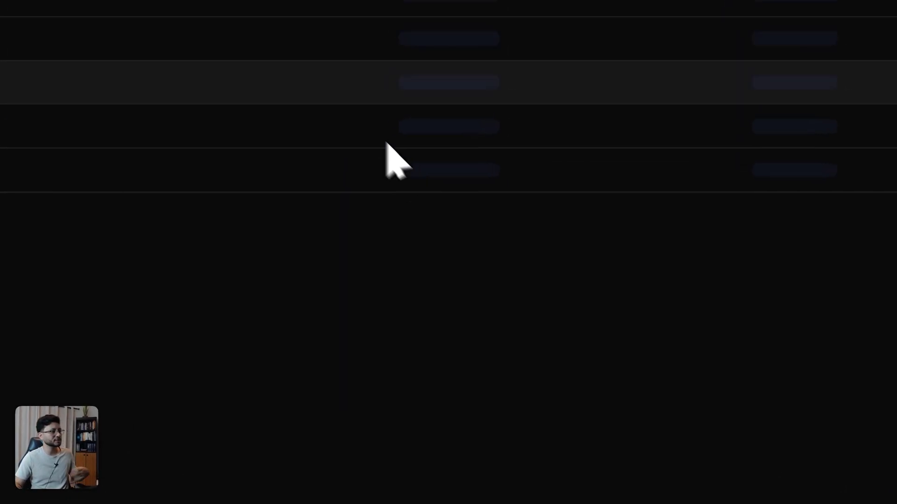
left_click(831, 167)
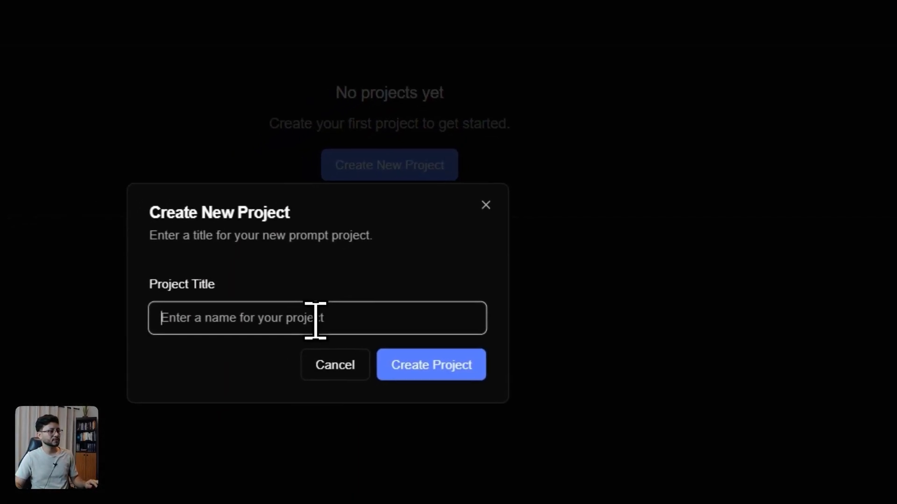
type("test")
left_click(455, 348)
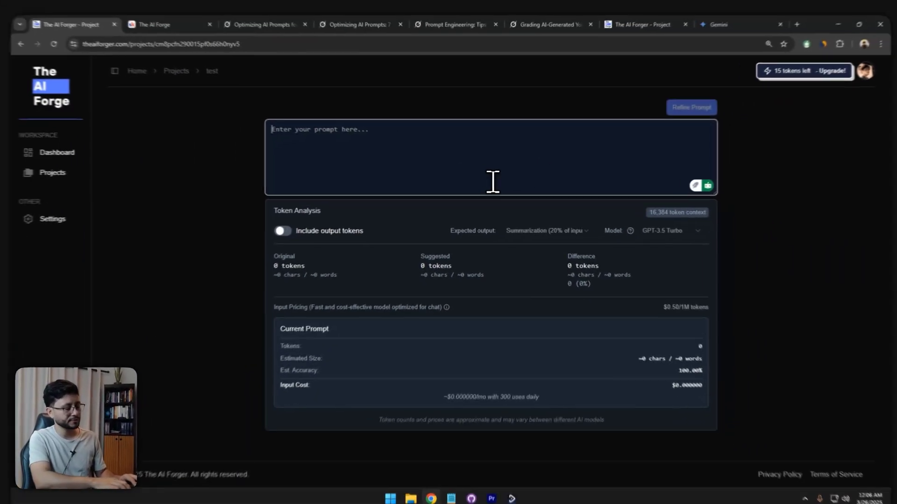
Step: Enter the sample text 'jklsaehaksejh' in the project, then go to The AI Forge community page
type("jklsaehaksejhase")
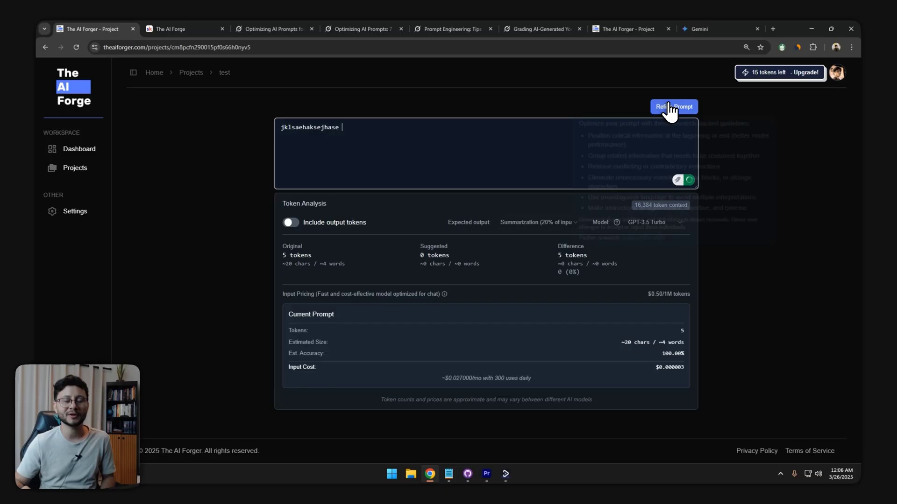
left_click(804, 75)
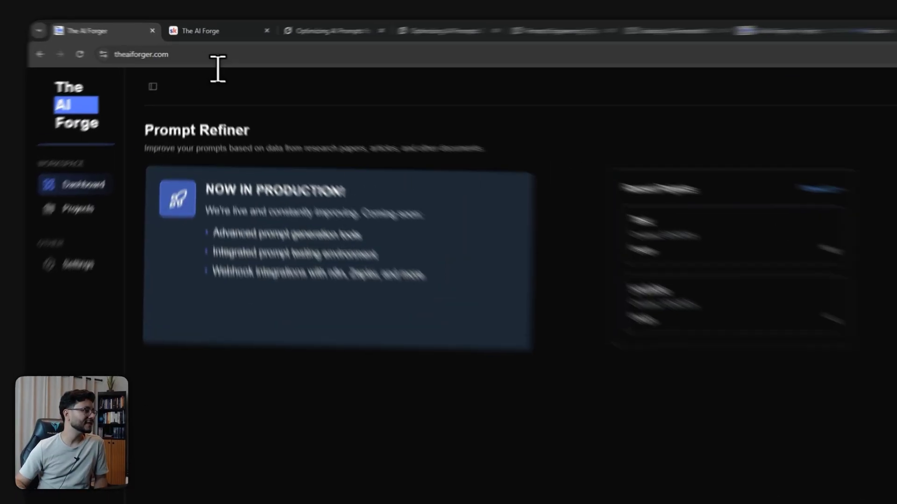
left_click(210, 48)
left_click(683, 211)
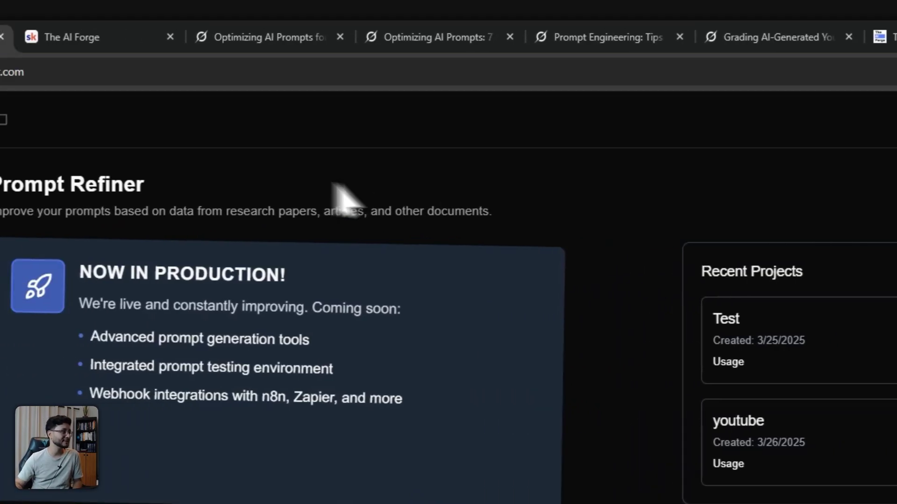
left_click(5, 37)
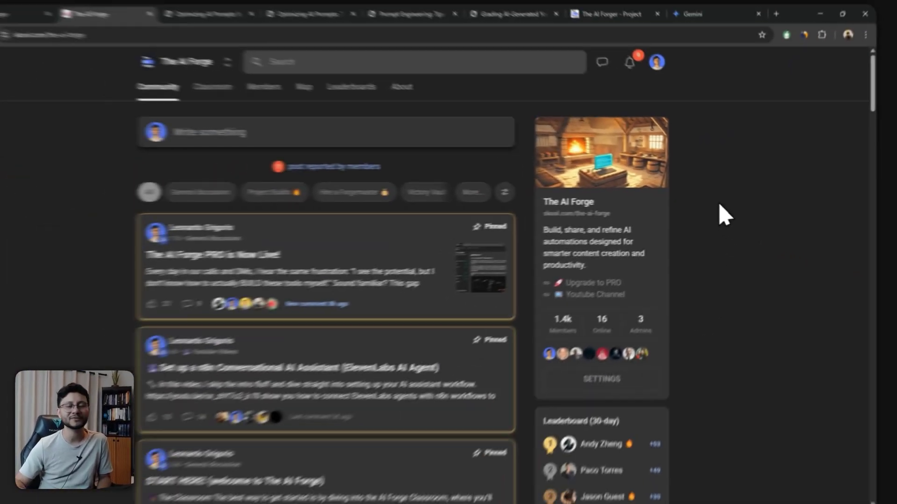